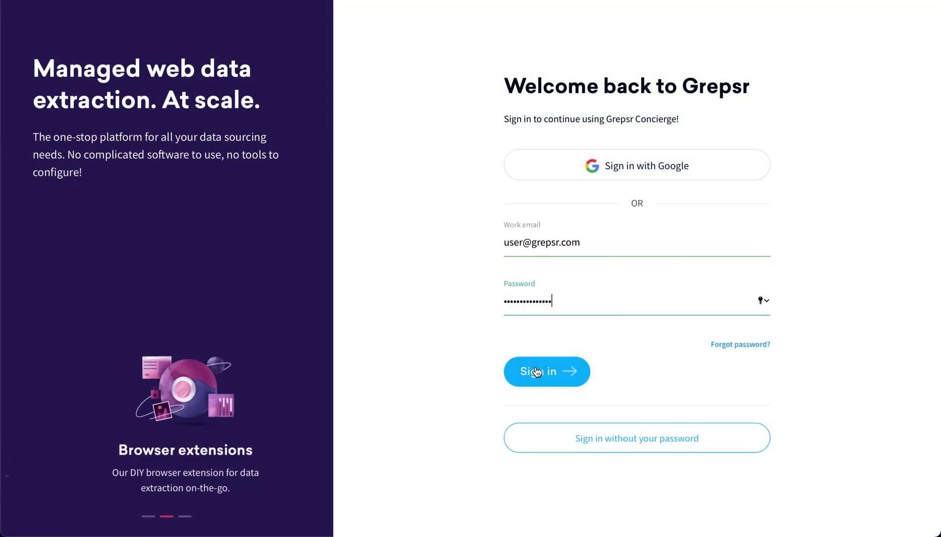
Step: Sign in, try then clear a 'grepsr data' search, and filter the Projects list to three projects
left_click(523, 370)
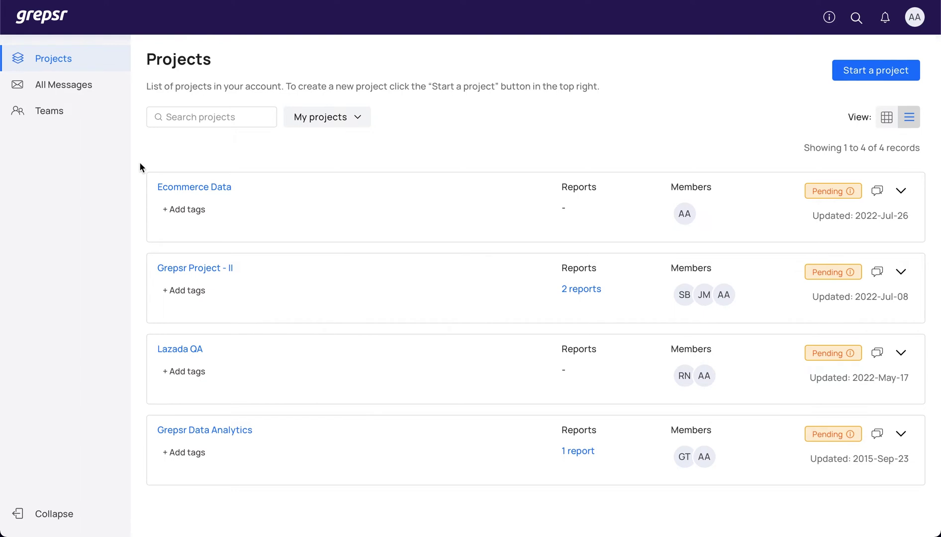
left_click(190, 117)
type("grepsr data")
left_click(265, 117)
left_click(337, 117)
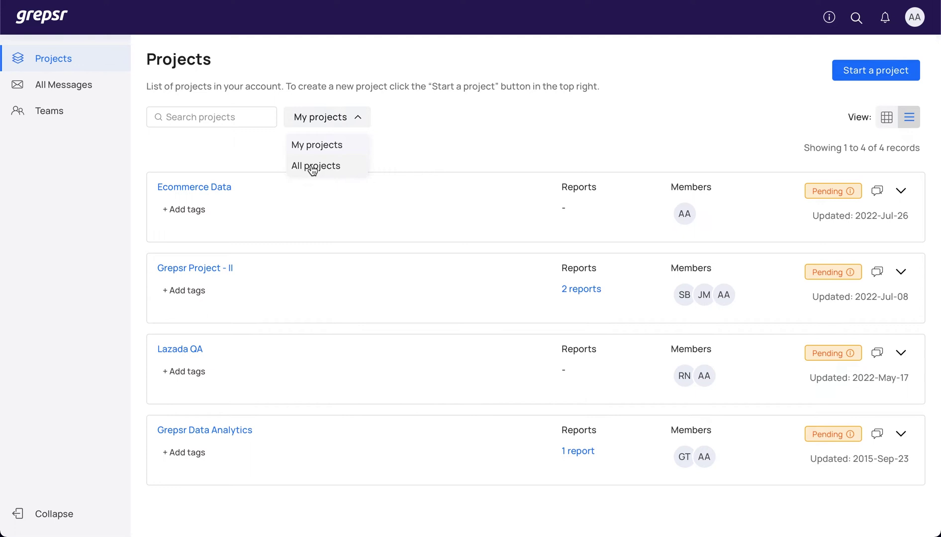
left_click(403, 135)
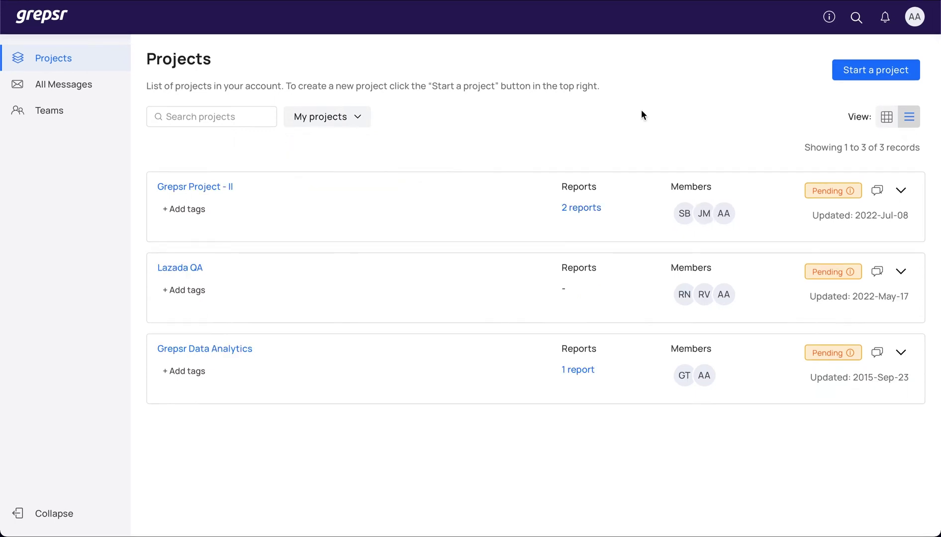
Step: Start a new one-time project named 'Ecommerce Data'
left_click(859, 69)
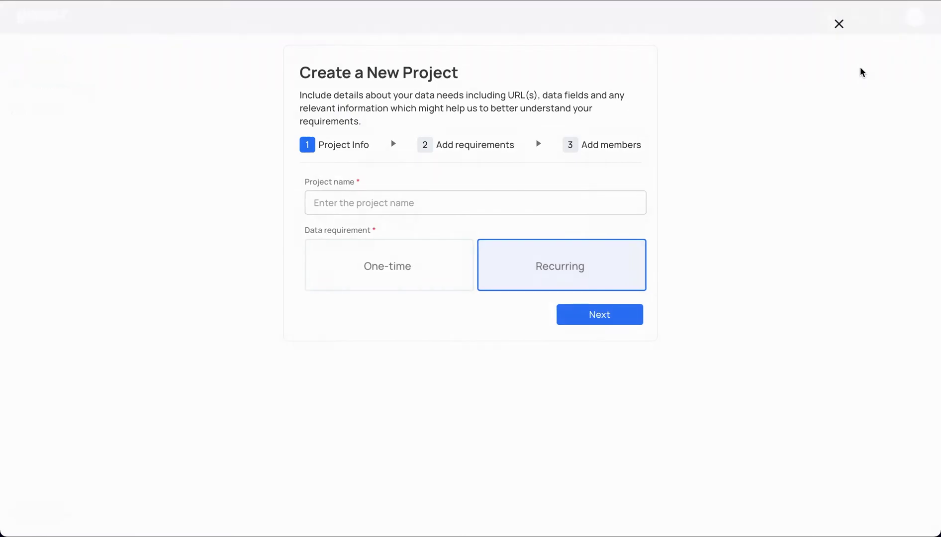
left_click(505, 197)
type("Ecommerce Data")
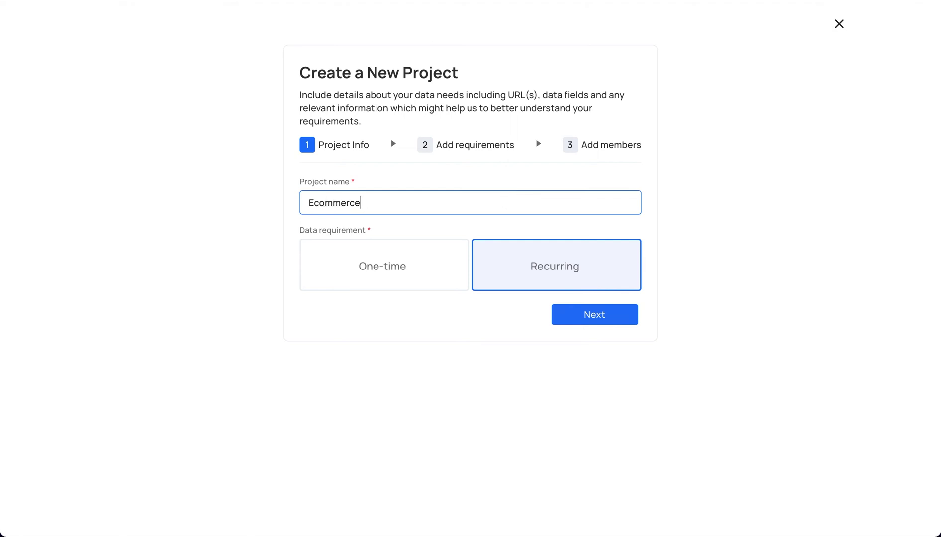
left_click(406, 267)
left_click(592, 314)
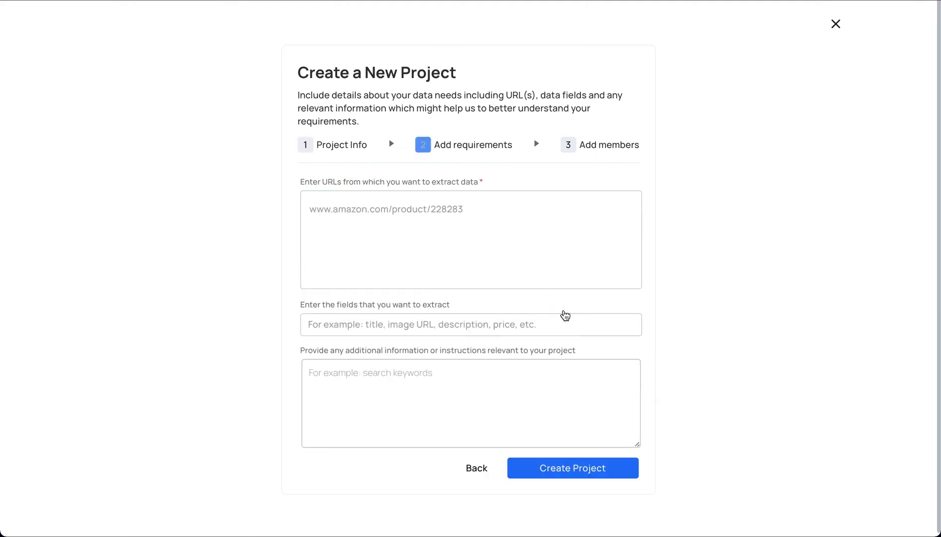
Step: Paste the Amazon shoes URL and add fields Product name, Price, availability and ratings
left_click(456, 230)
key("ctrl+v")
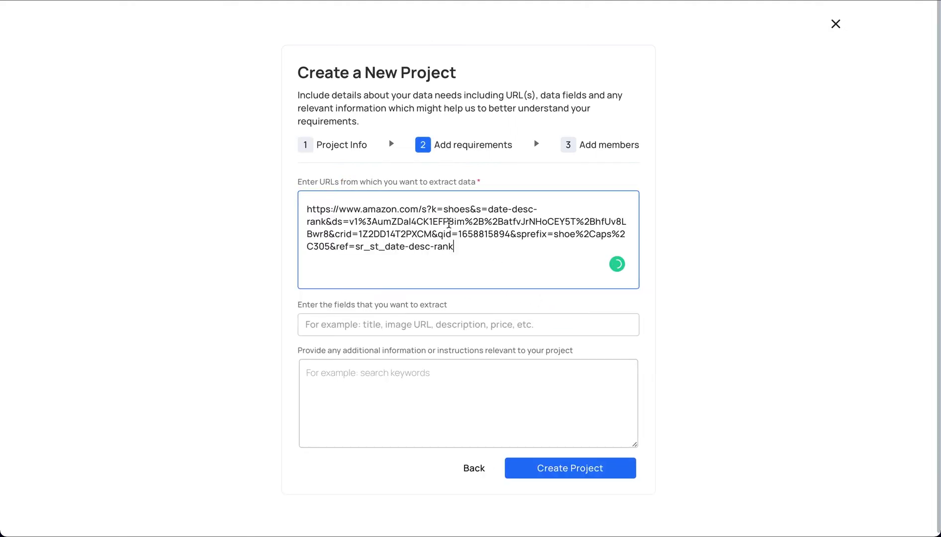
left_click(343, 324)
type("Product name")
key("Return")
type("Price")
key("Return")
type("availability")
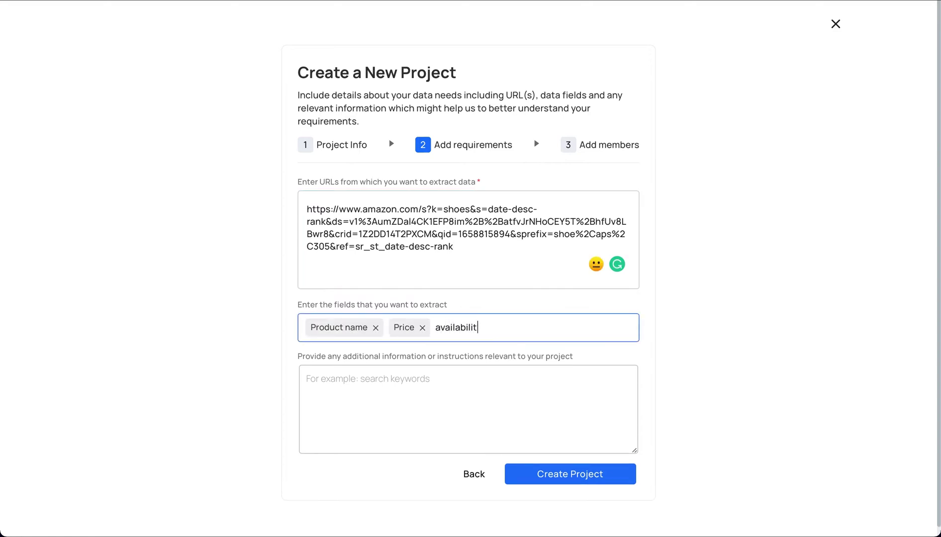
key("Return")
type("ratings")
key("Return")
Step: Add the note 'I need data for the newest arrival shoes in Amazon US' and create the project
left_click(306, 378)
type("I need data for the newest arrival shoes in Amazon US")
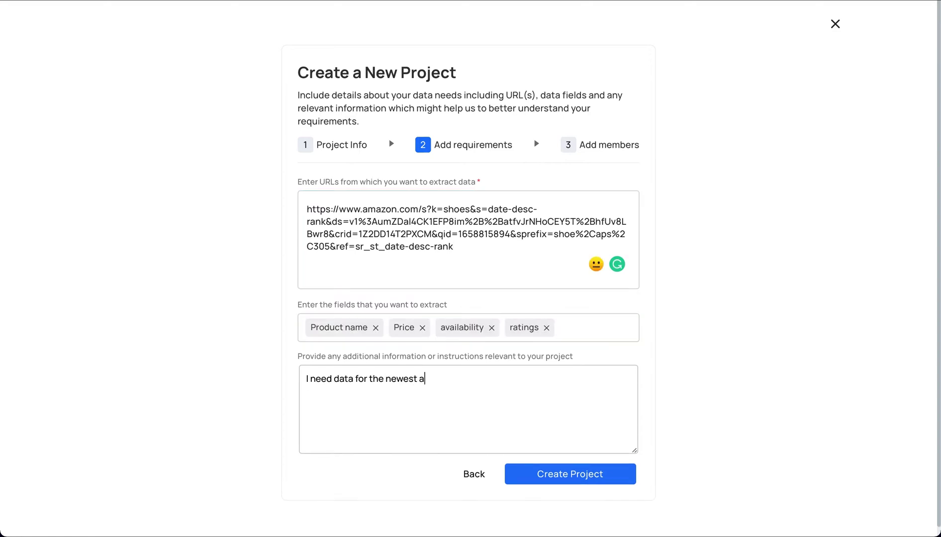
left_click(535, 474)
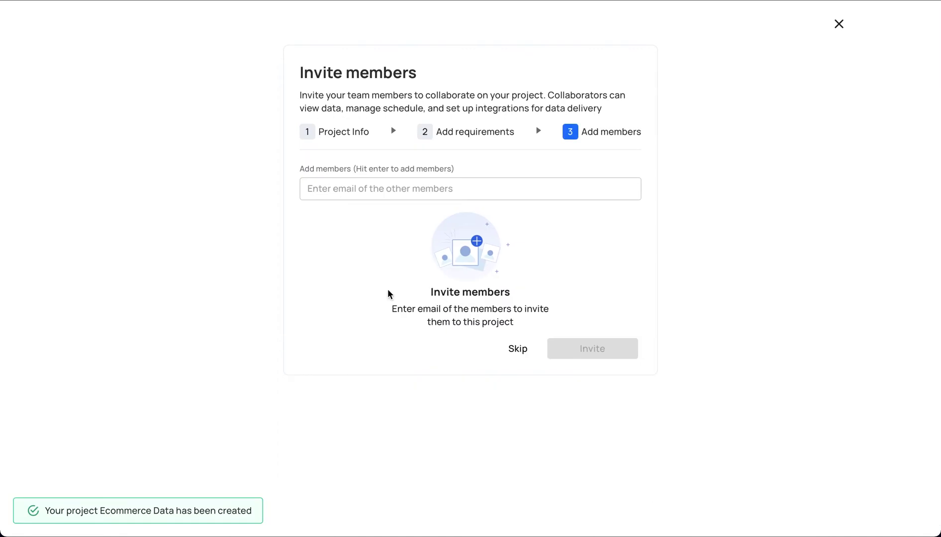
Step: Add a teammate's e-mail address as a member of Ecommerce Data and send the invite
left_click(323, 188)
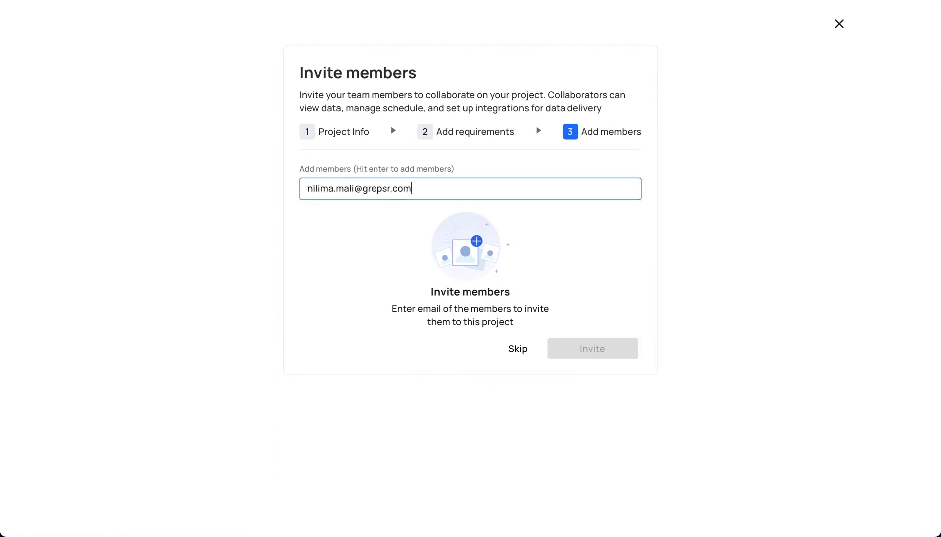
key("Return")
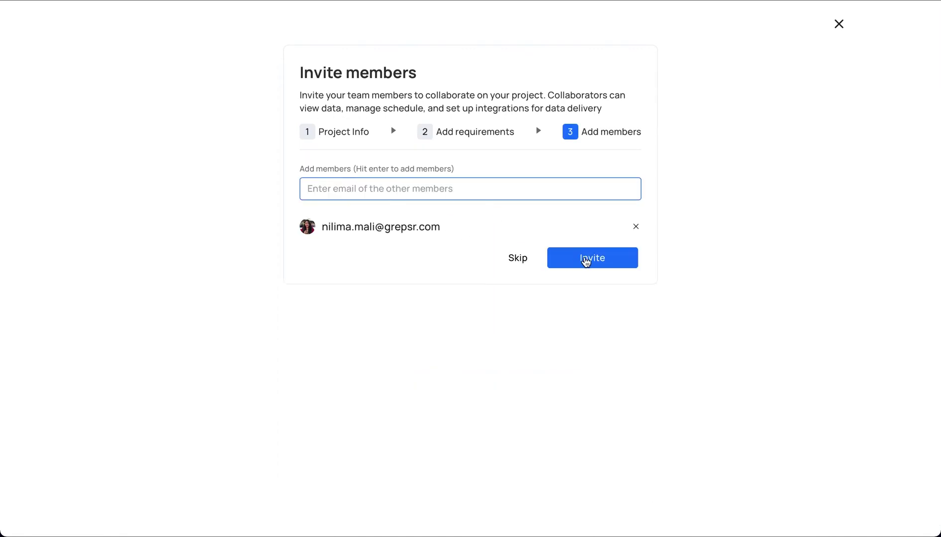
left_click(585, 259)
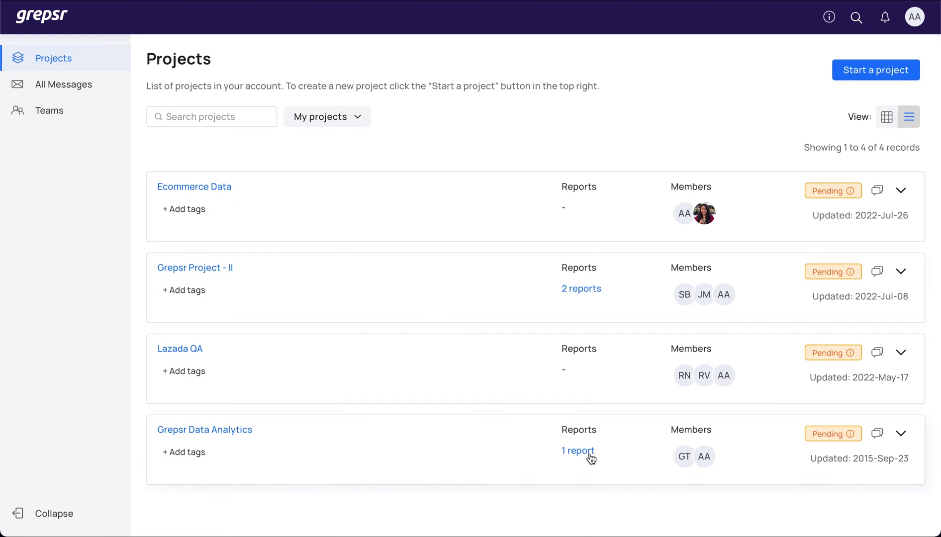
Step: Launch a new run of the Inbound report from Grepsr Data Analytics' reports
left_click(584, 453)
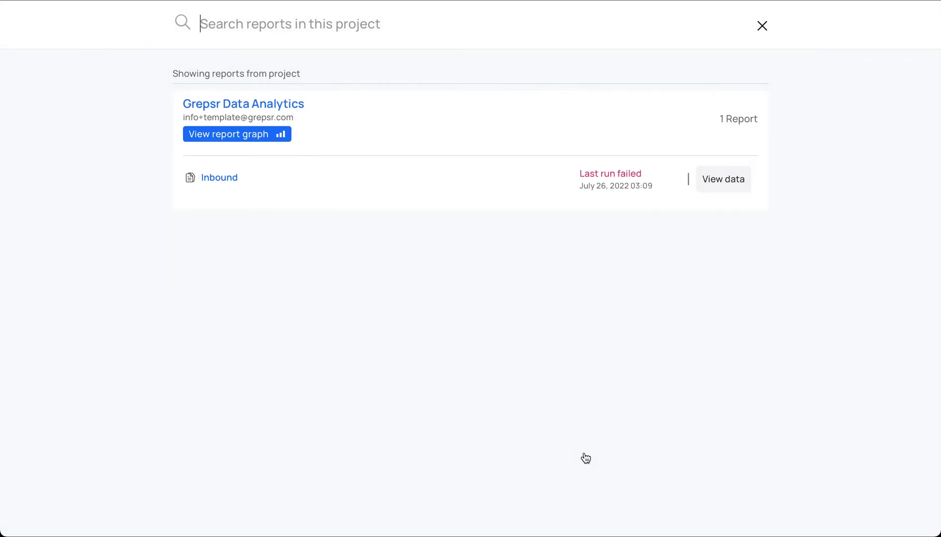
left_click(213, 180)
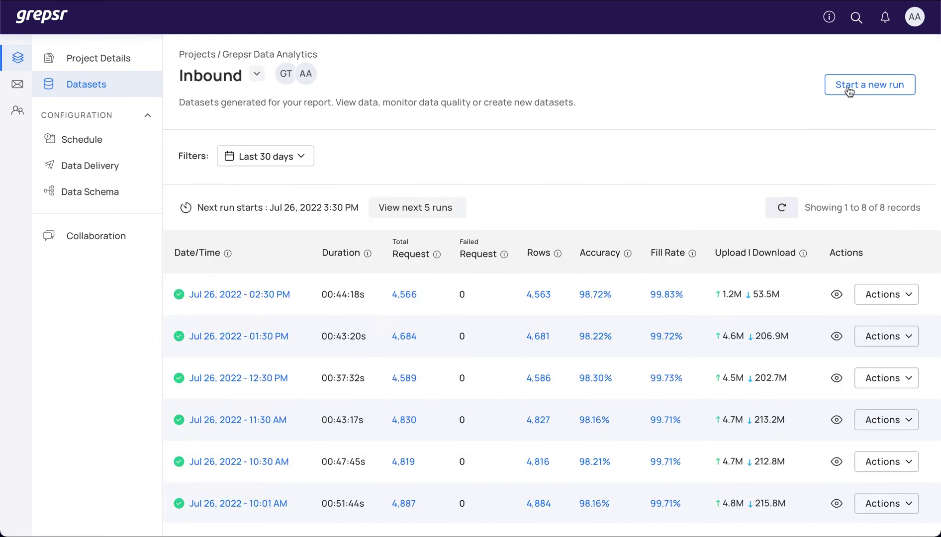
left_click(849, 90)
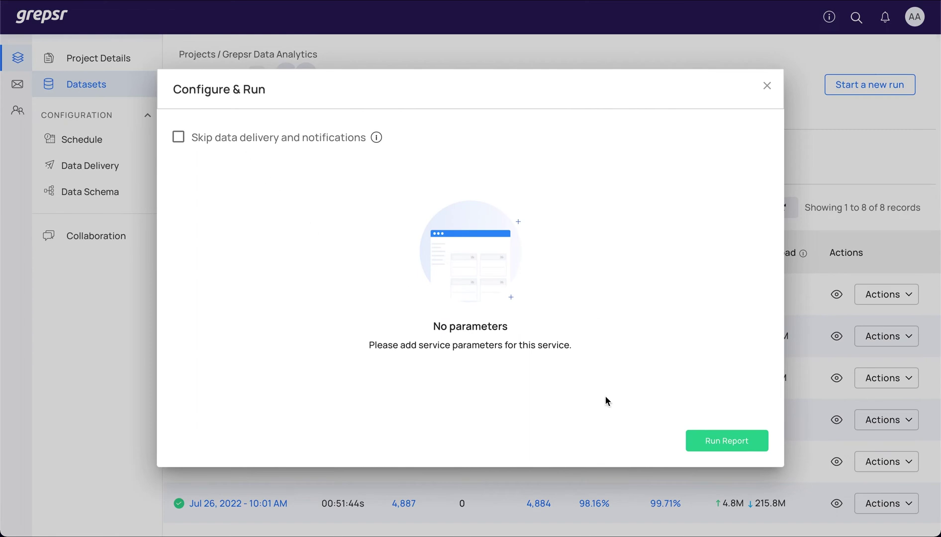
left_click(738, 442)
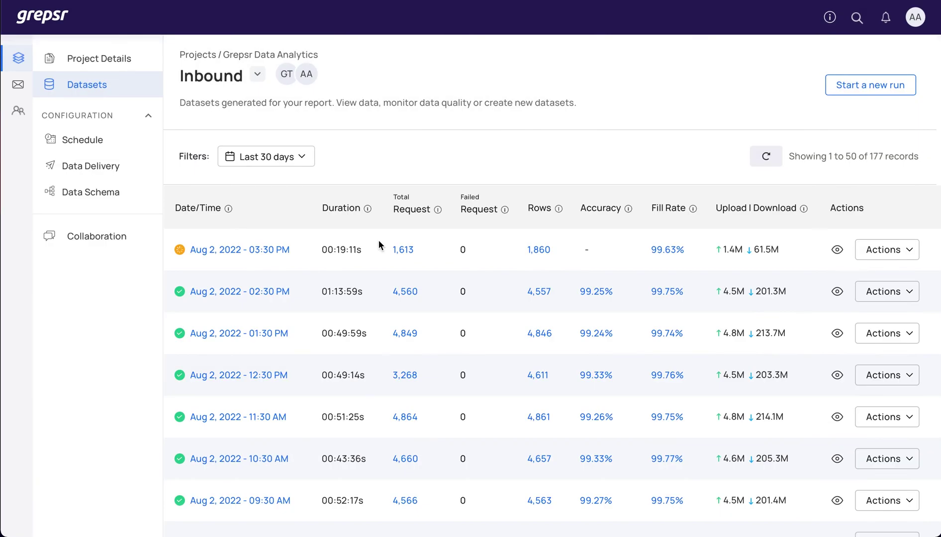
scroll(378, 241, "down", 8)
scroll(378, 243, "down", 7)
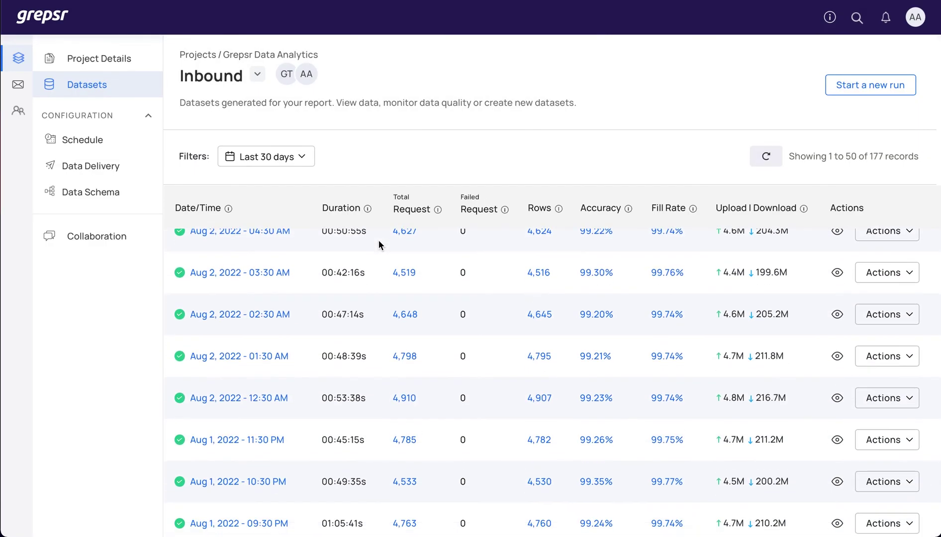
scroll(378, 240, "up", 15)
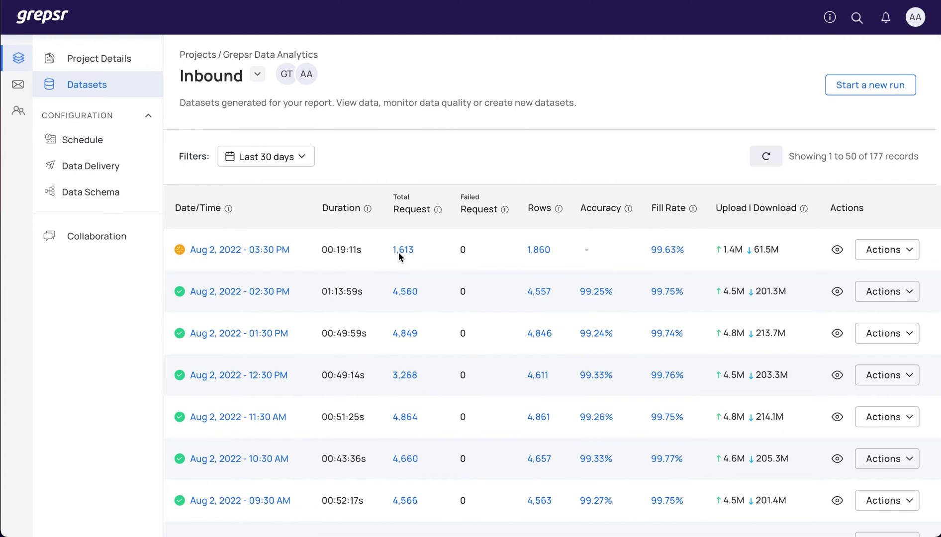
left_click(545, 253)
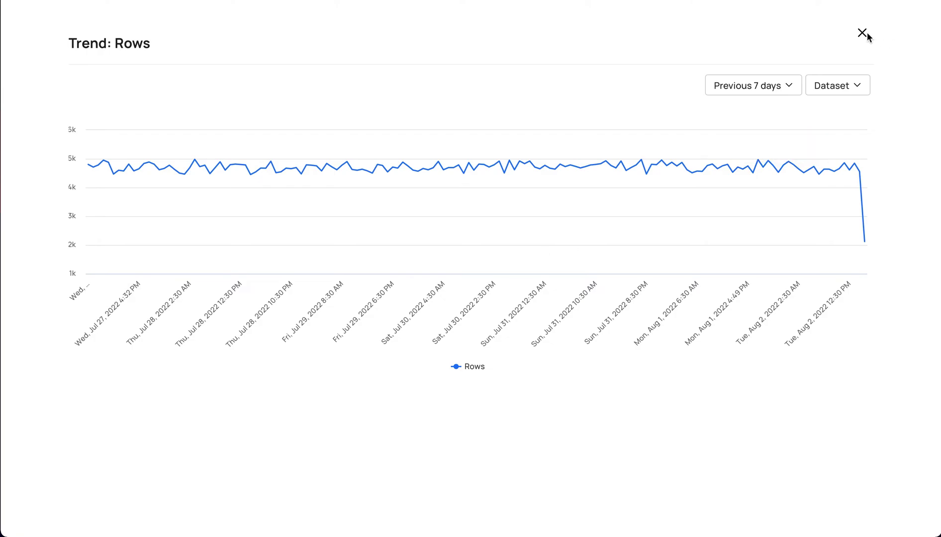
left_click(862, 33)
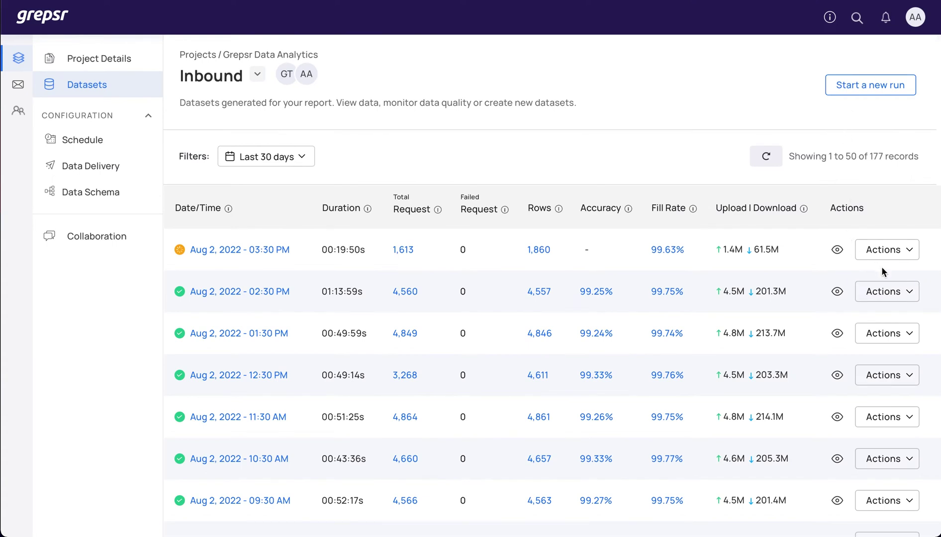
left_click(891, 292)
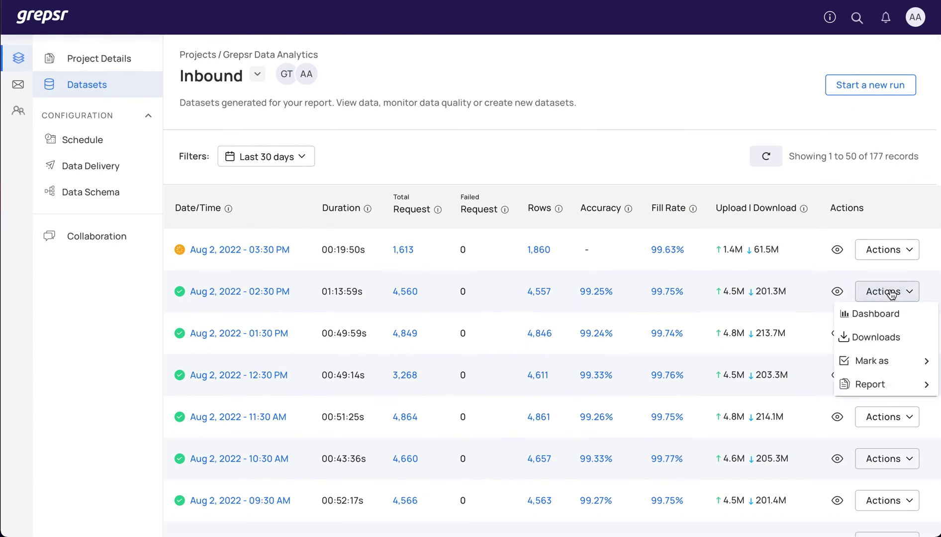
left_click(875, 338)
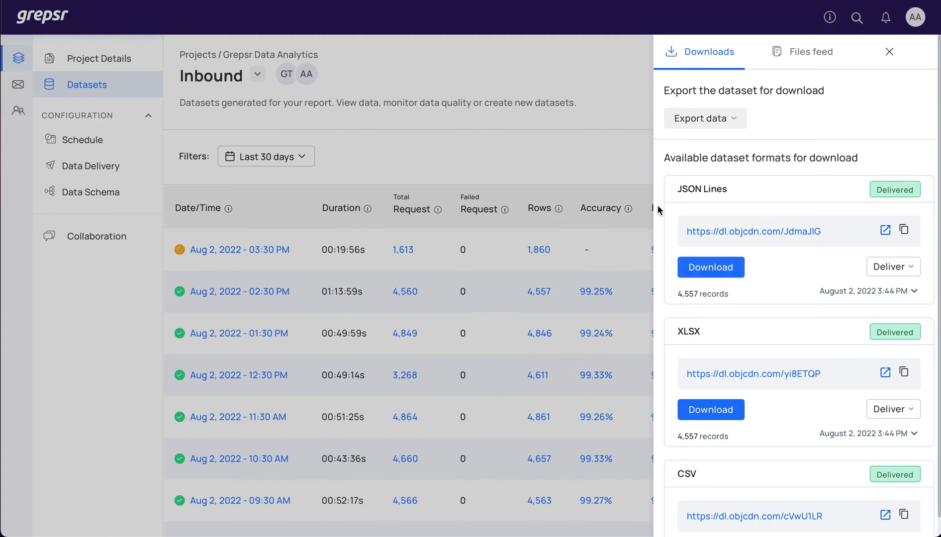
left_click(889, 51)
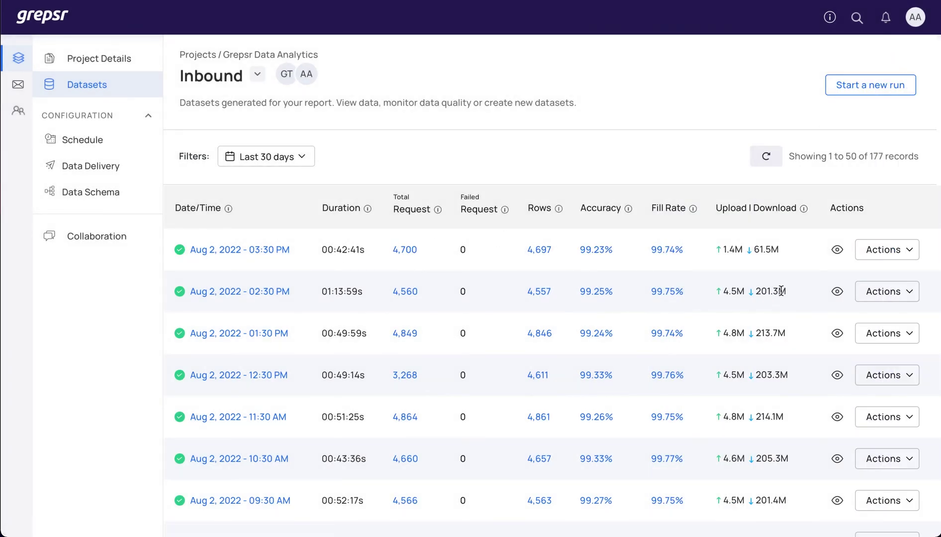
Step: Open the 03:30 PM run's dashboard and view the Brand column's data distribution chart
left_click(893, 254)
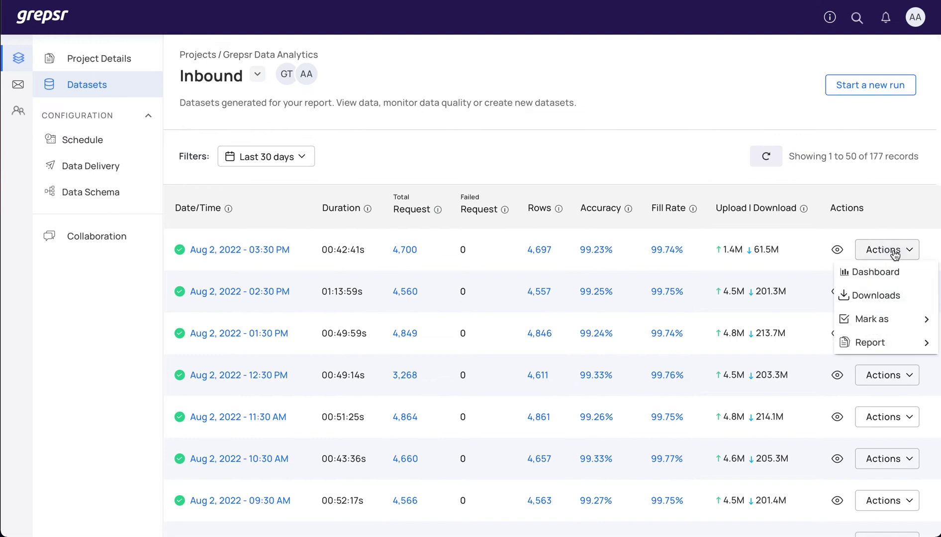
left_click(873, 272)
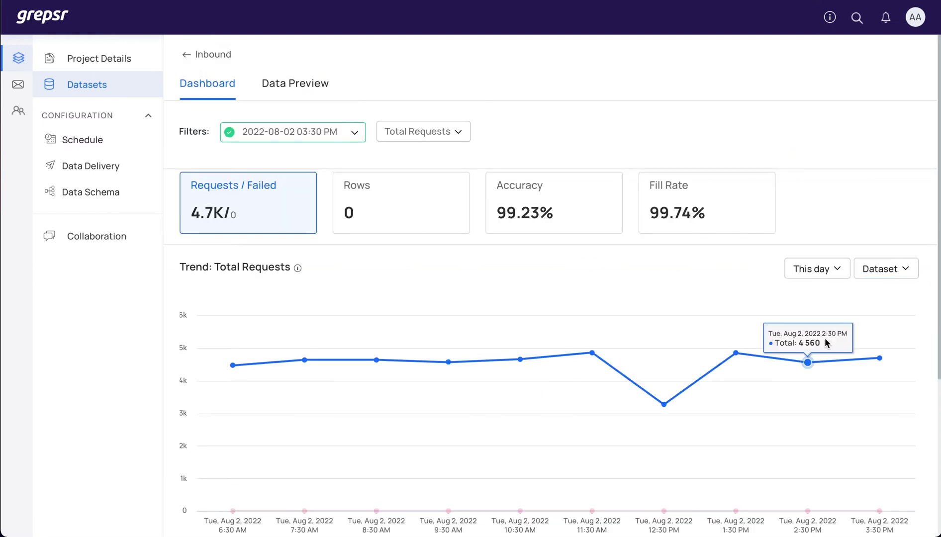
scroll(533, 359, "down", 5)
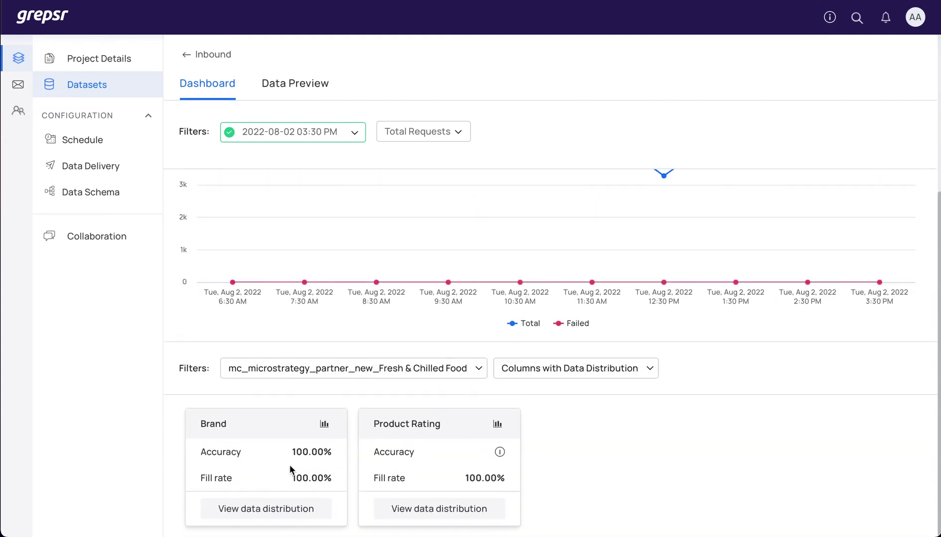
left_click(323, 426)
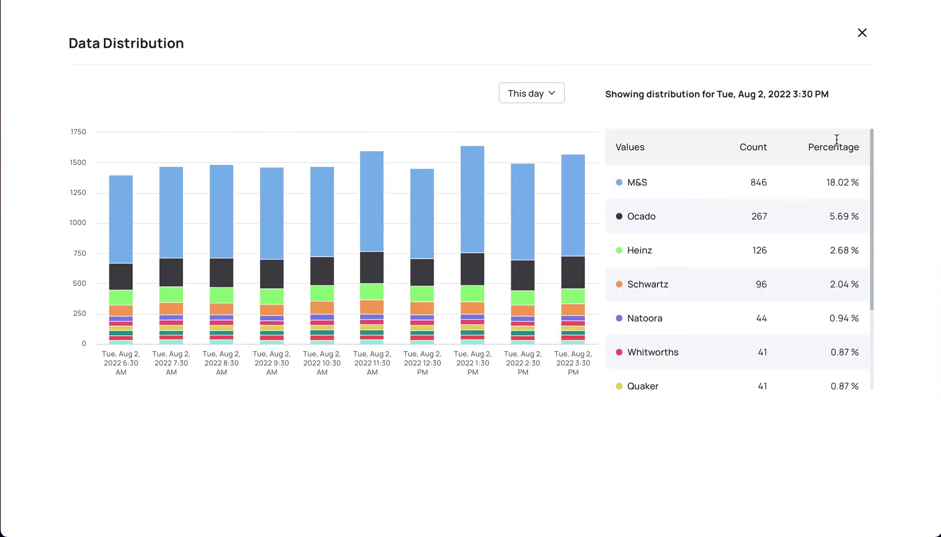
left_click(863, 36)
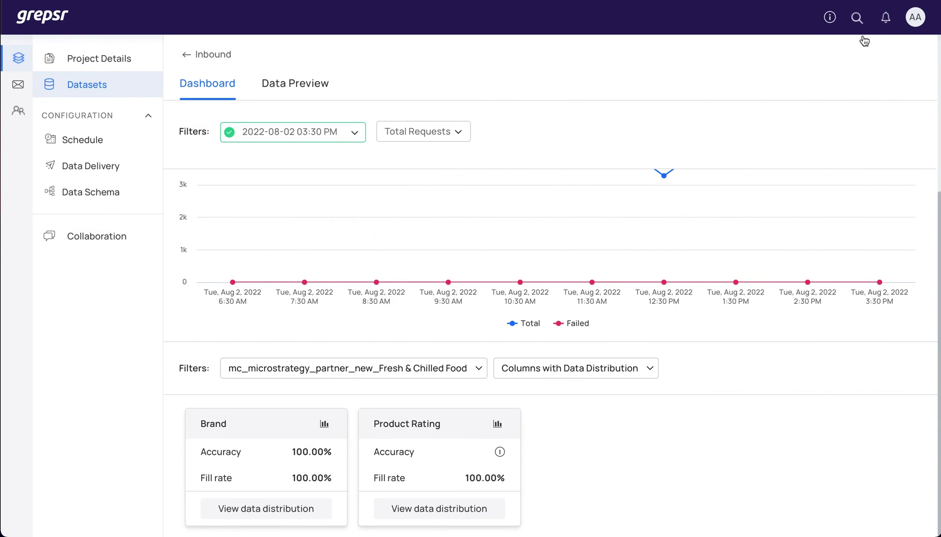
Step: In the Inbound data schema, index Price with a Required validation rule, then return to Datasets
left_click(118, 194)
scroll(235, 260, "down", 2)
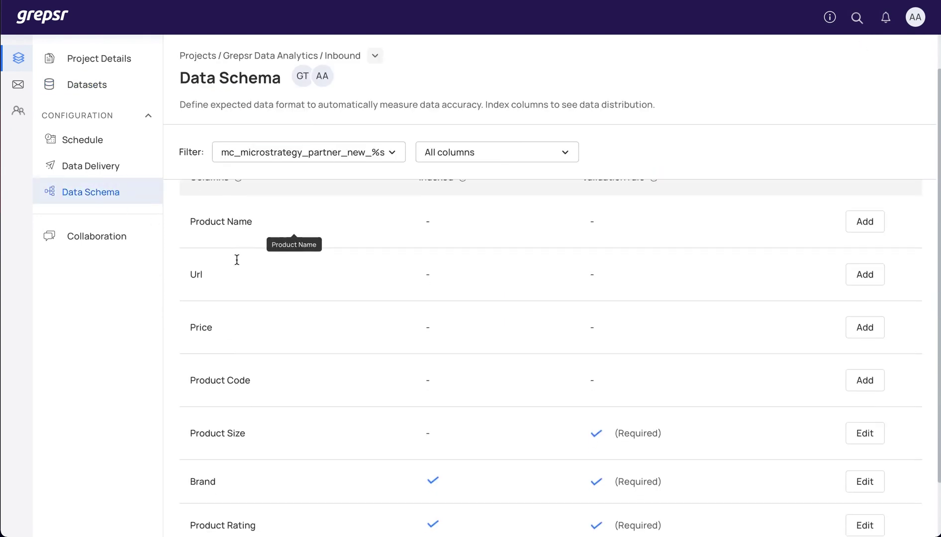
left_click(861, 287)
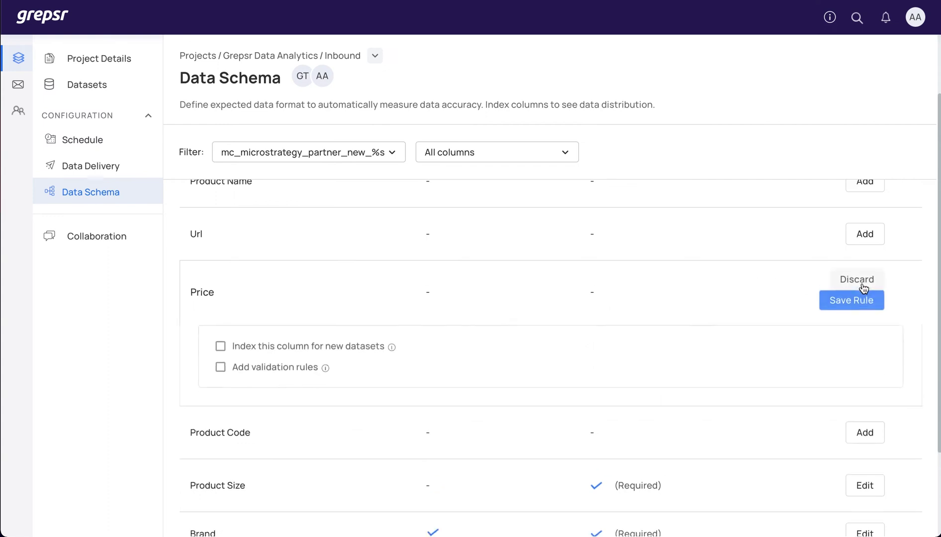
left_click(221, 349)
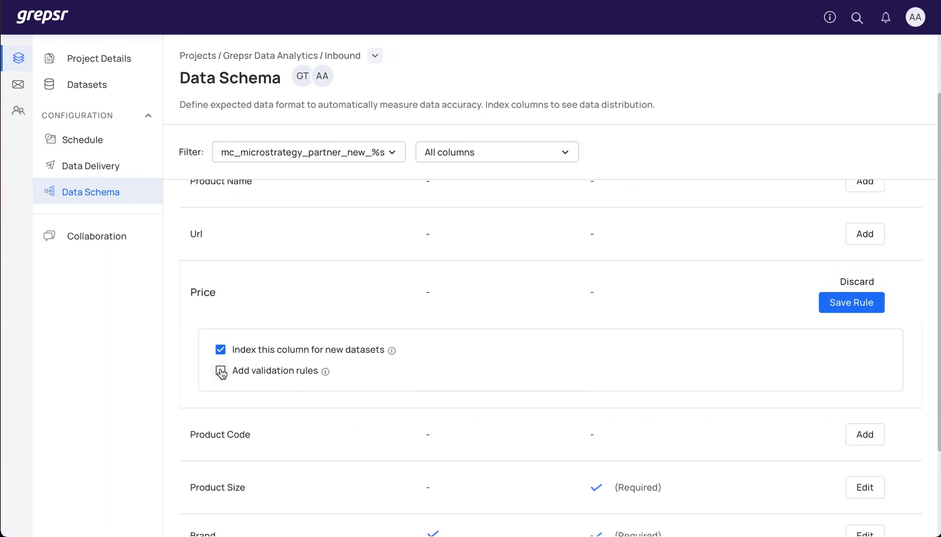
left_click(221, 371)
left_click(239, 371)
left_click(236, 391)
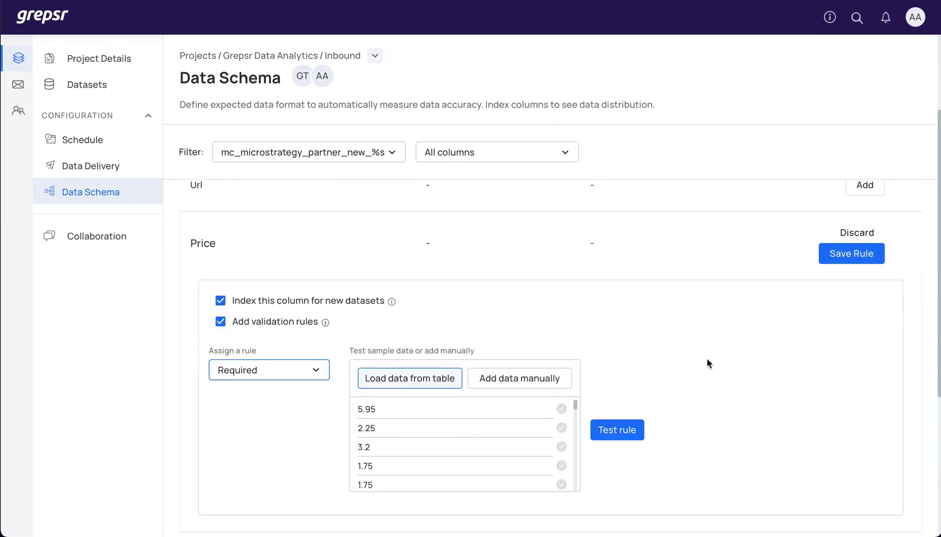
left_click(859, 259)
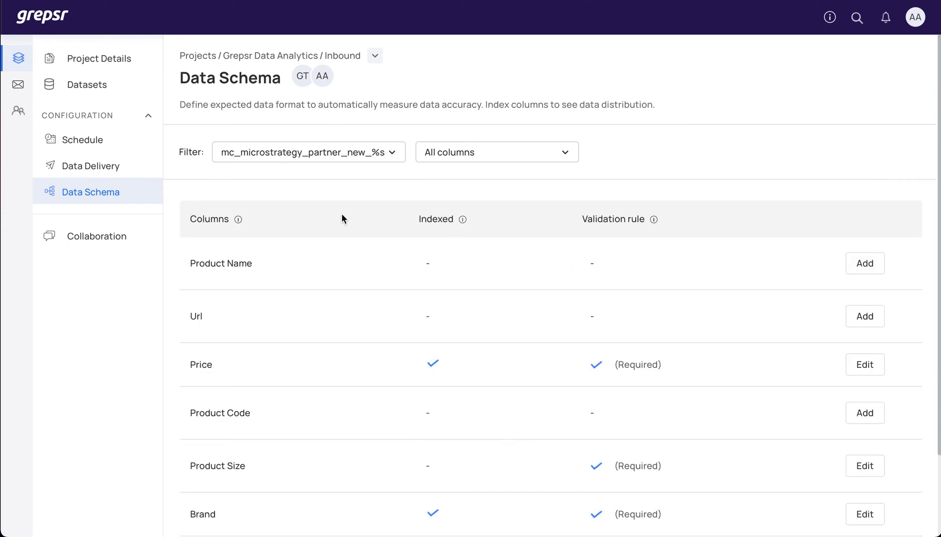
left_click(82, 77)
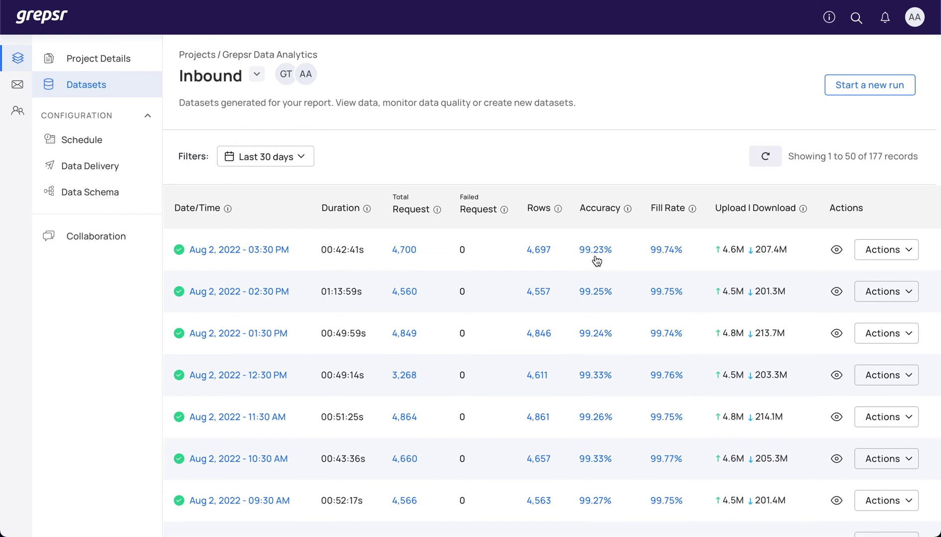
left_click(884, 253)
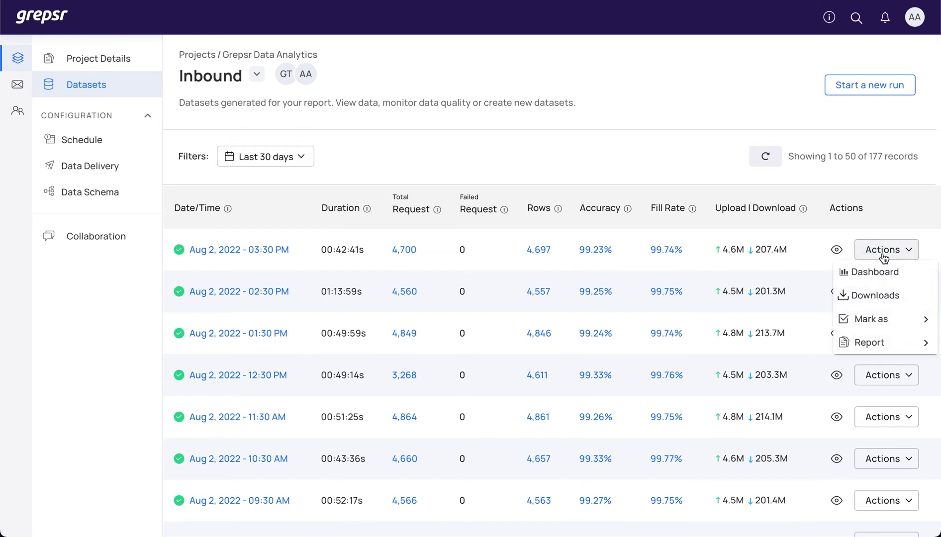
left_click(875, 296)
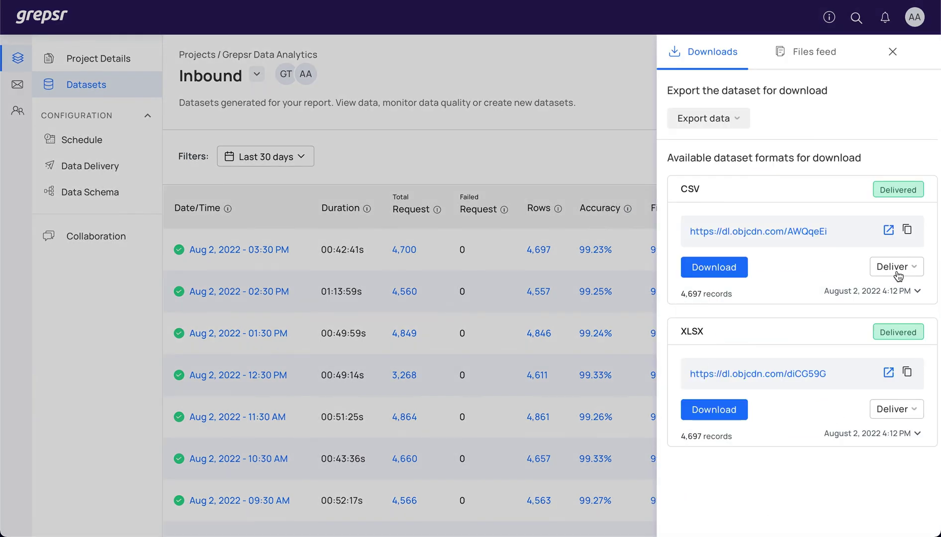
left_click(897, 271)
left_click(892, 53)
left_click(892, 52)
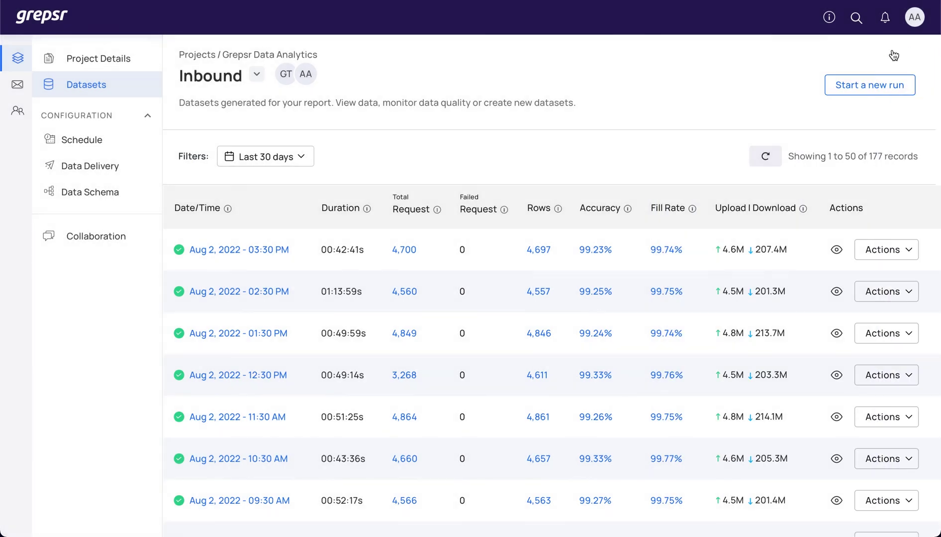
Step: Set the schedule start to July 29, 2022 at 12:00 AM
left_click(100, 144)
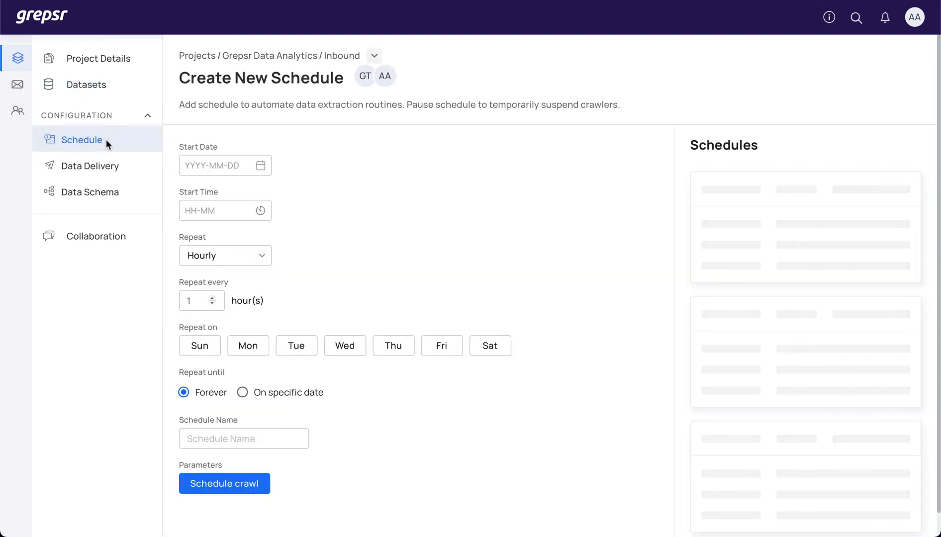
left_click(261, 167)
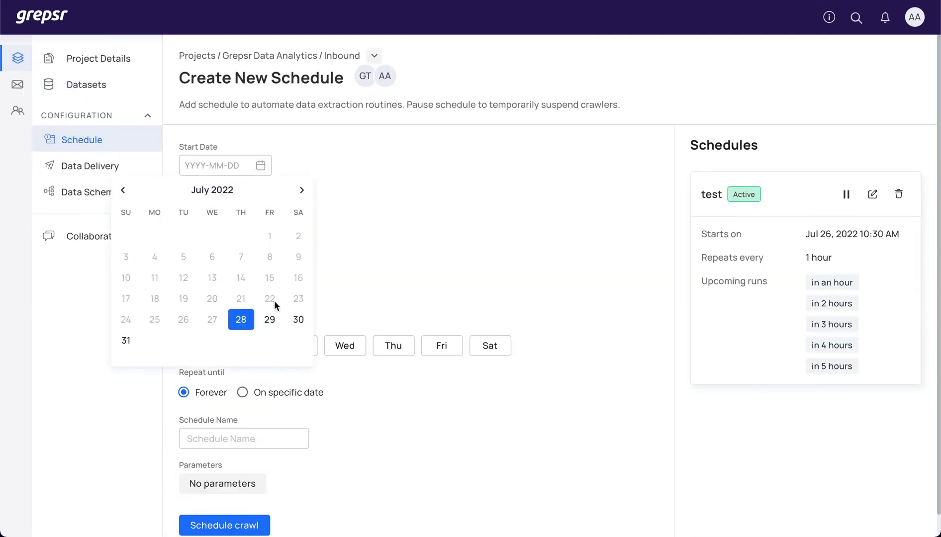
left_click(269, 319)
left_click(260, 210)
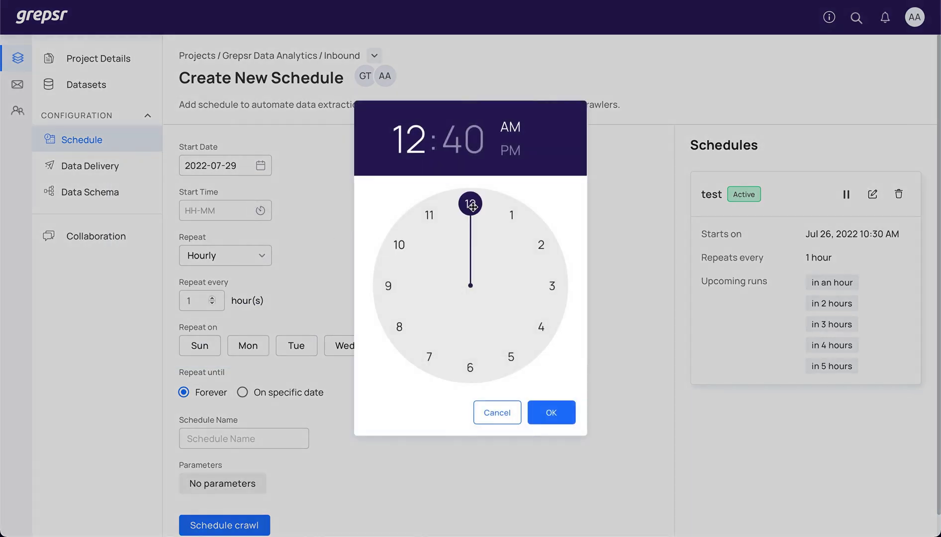
left_click(470, 203)
left_click(548, 411)
Step: Make it repeat weekly on Sunday, name it 'Grepsr', and create the schedule
left_click(223, 255)
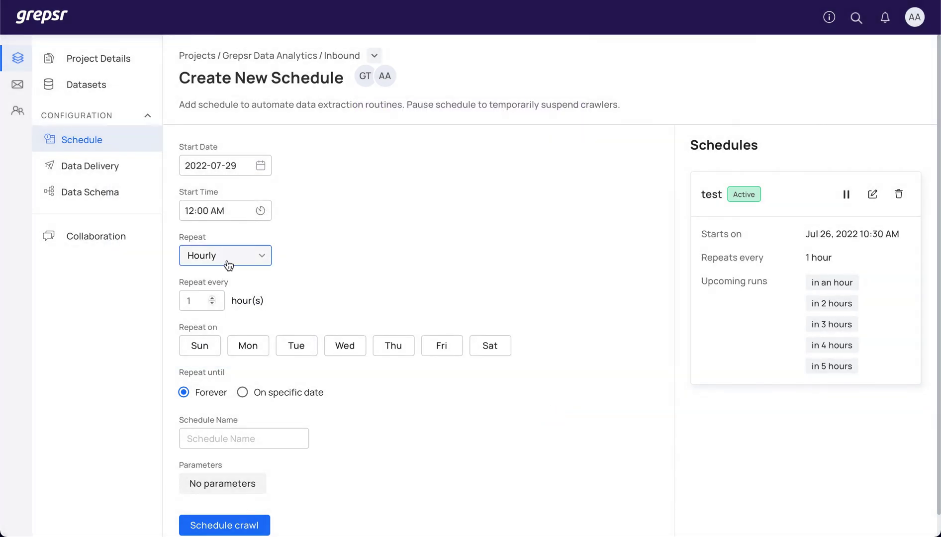
left_click(234, 345)
left_click(201, 348)
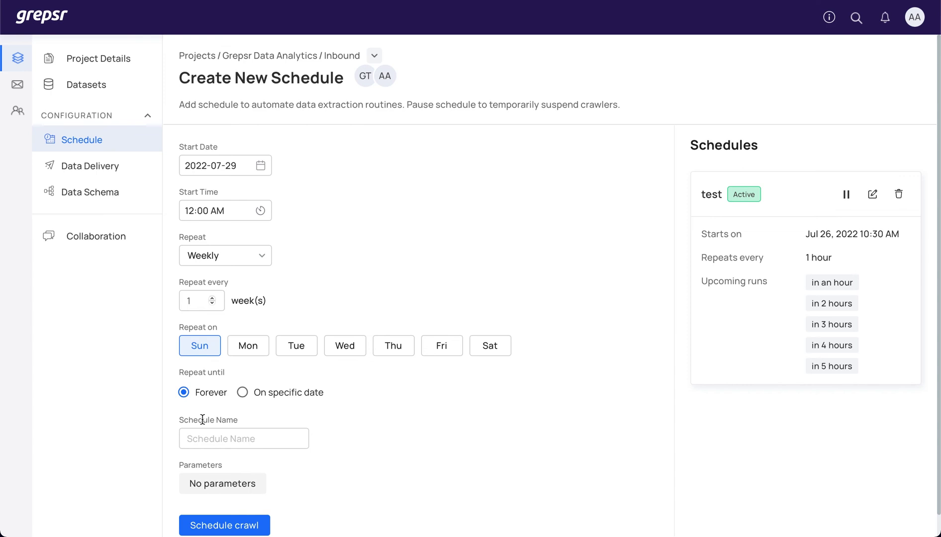
left_click(204, 439)
type("Grepsr")
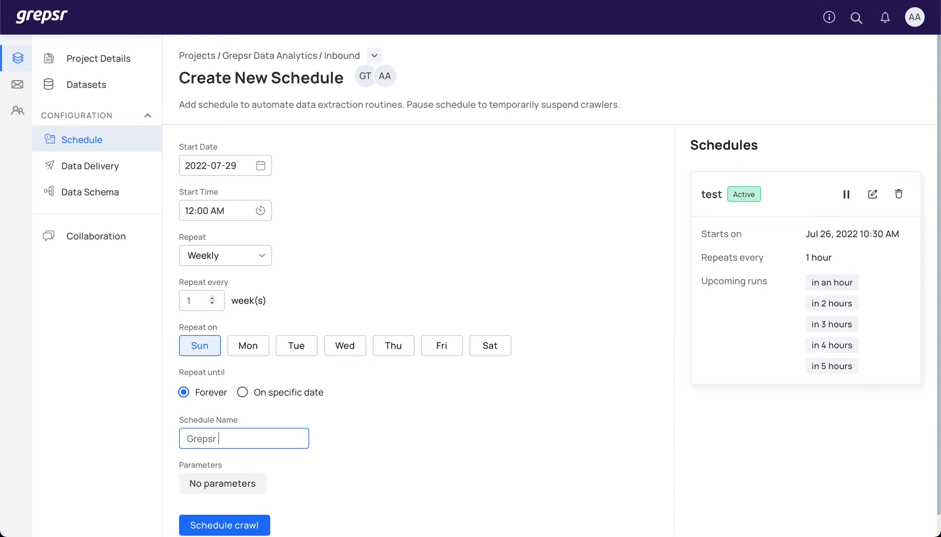
left_click(211, 525)
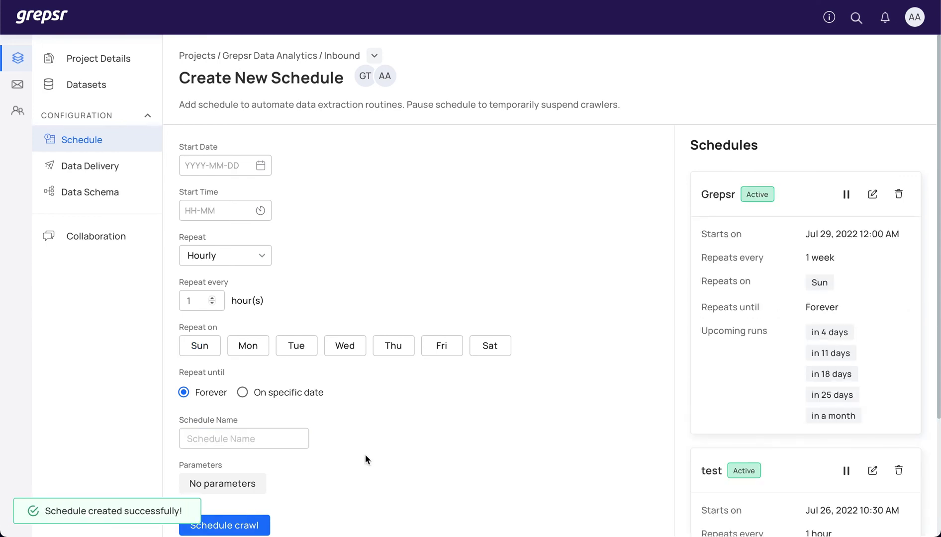
scroll(778, 269, "down", 1)
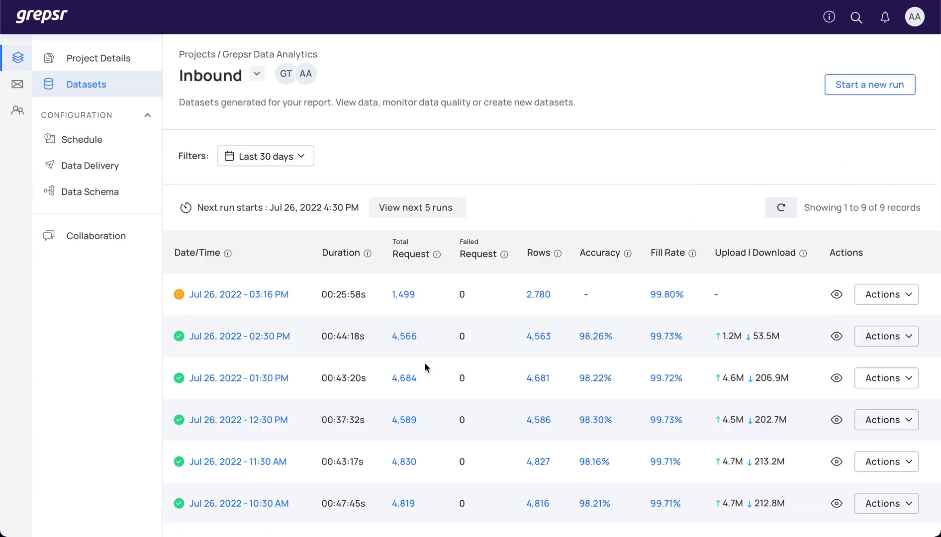
Step: Download the CSV export of the Jul 26, 2022 02:30 PM run
scroll(438, 365, "down", 3)
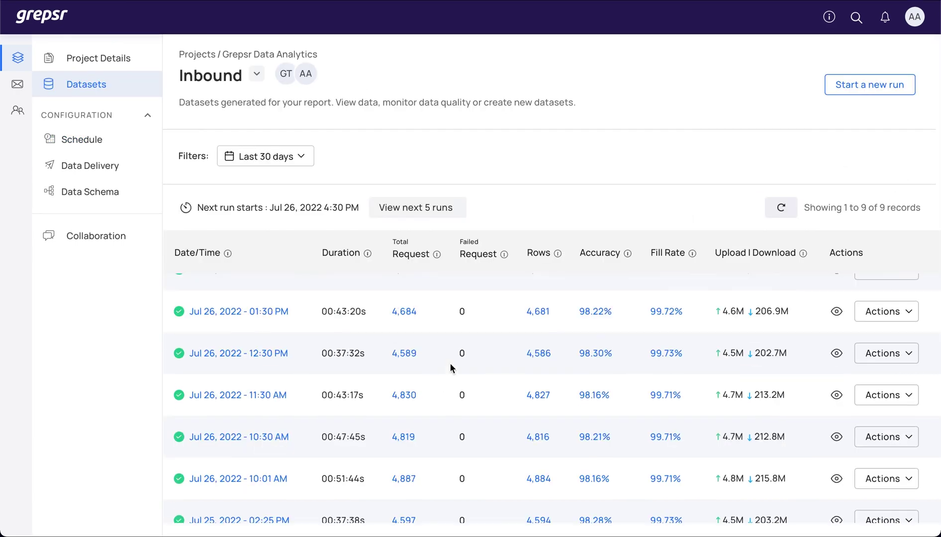
scroll(472, 366, "up", 3)
scroll(494, 366, "down", 1)
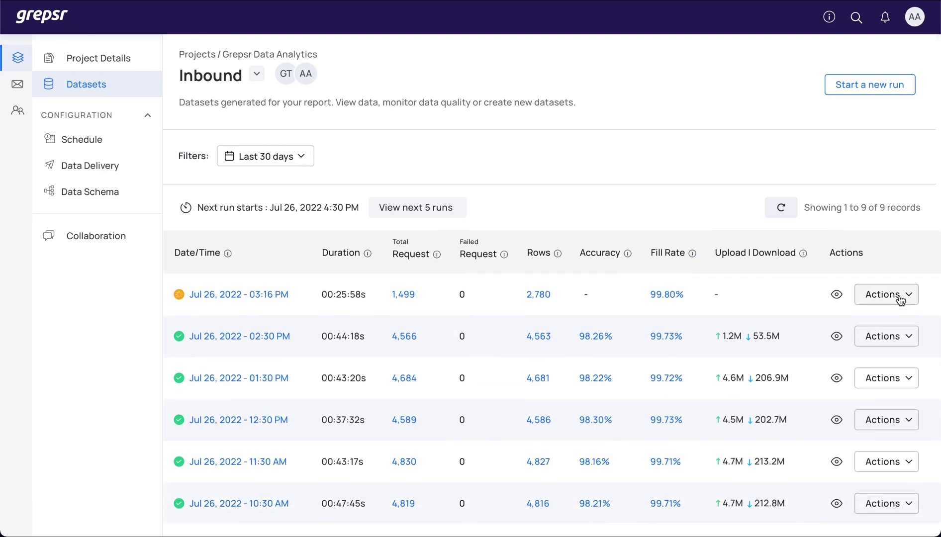
left_click(890, 336)
left_click(867, 383)
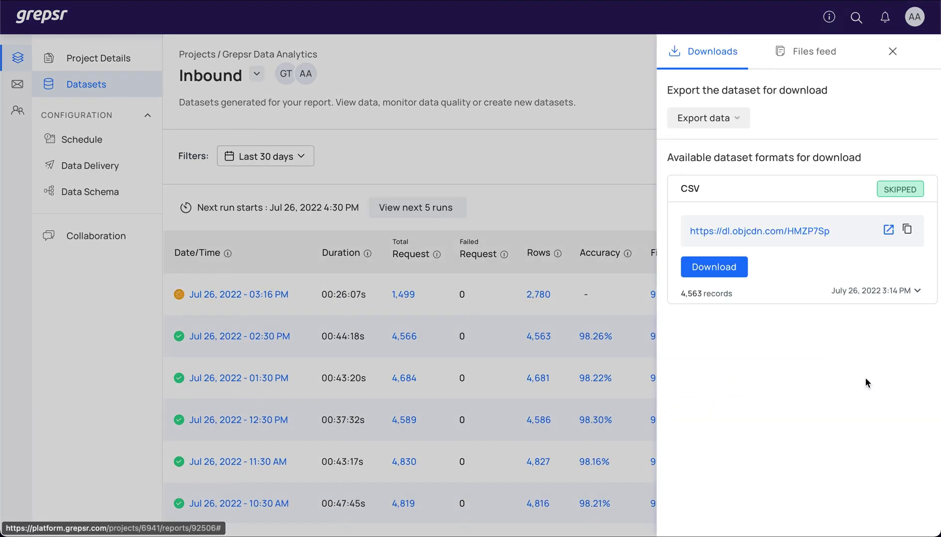
left_click(716, 270)
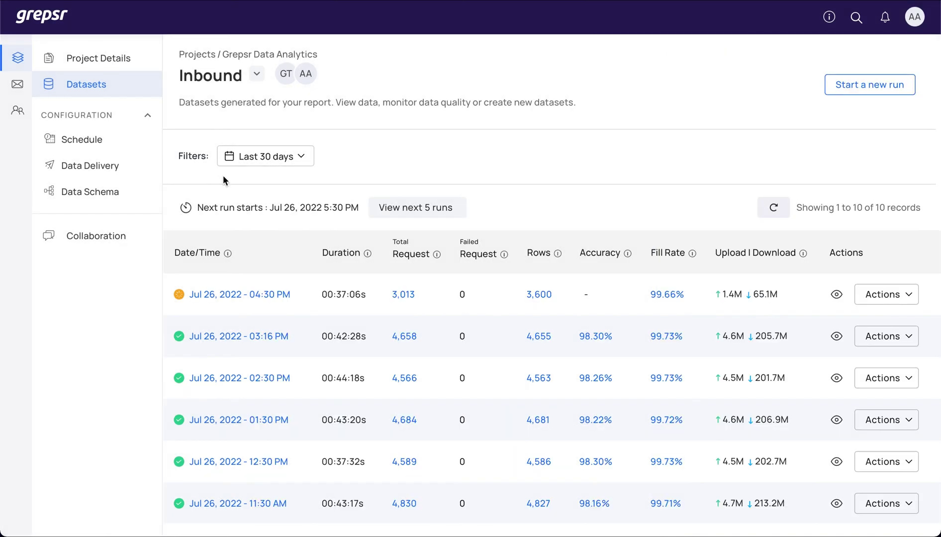
Step: Add JSON to the XLSX and CSV delivery file formats and save
left_click(78, 168)
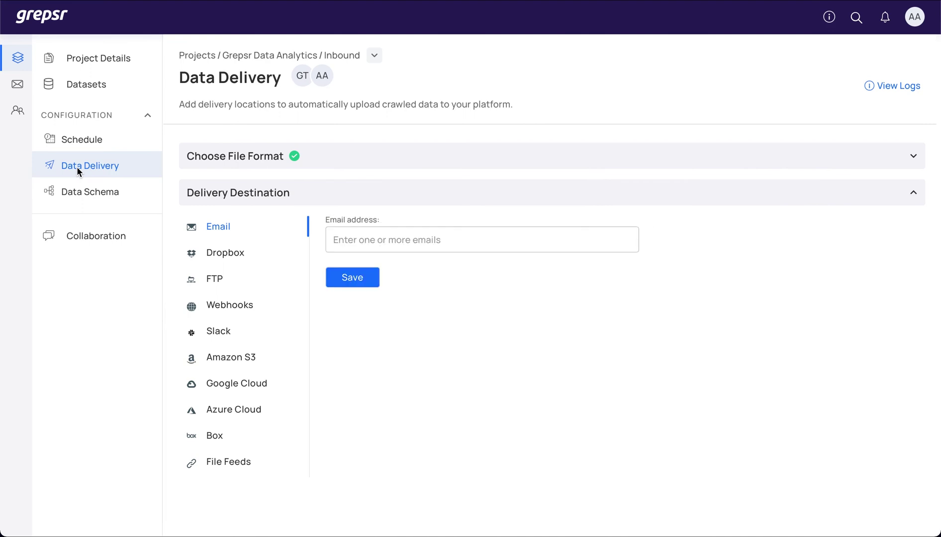
left_click(215, 164)
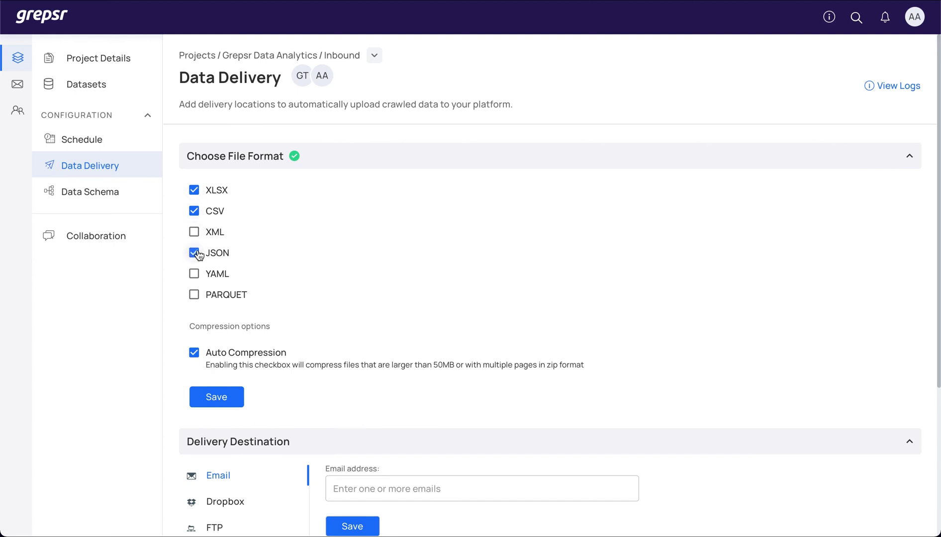
left_click(213, 395)
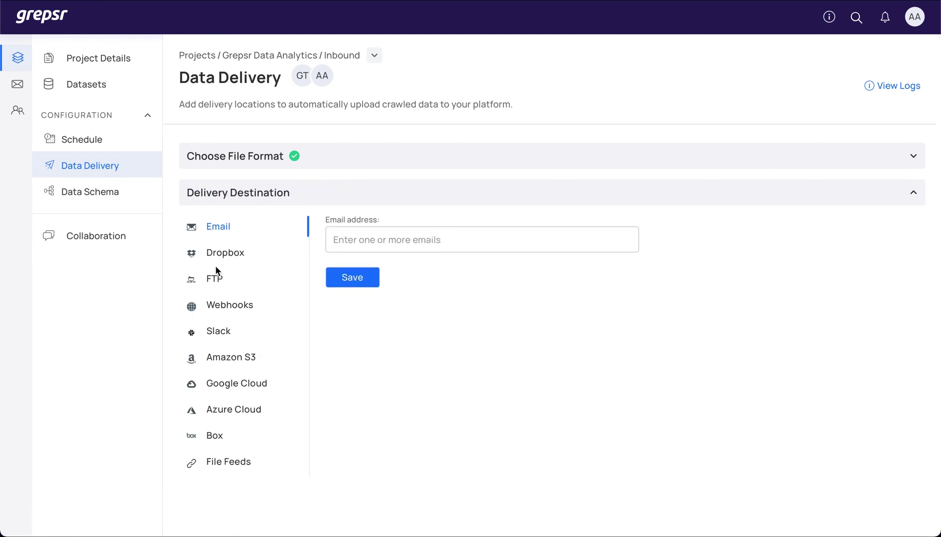
Step: Look through the FTP, Amazon S3 and Email delivery settings
left_click(219, 285)
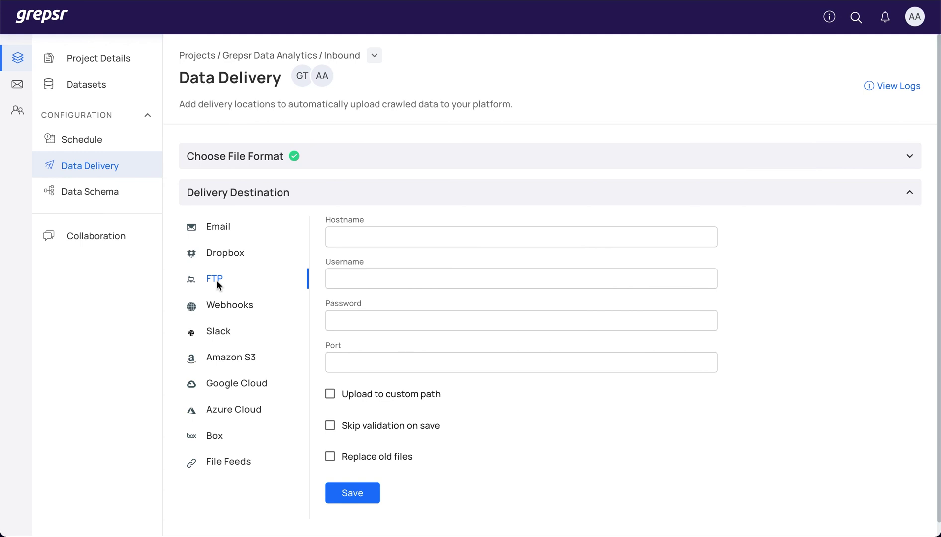
left_click(216, 358)
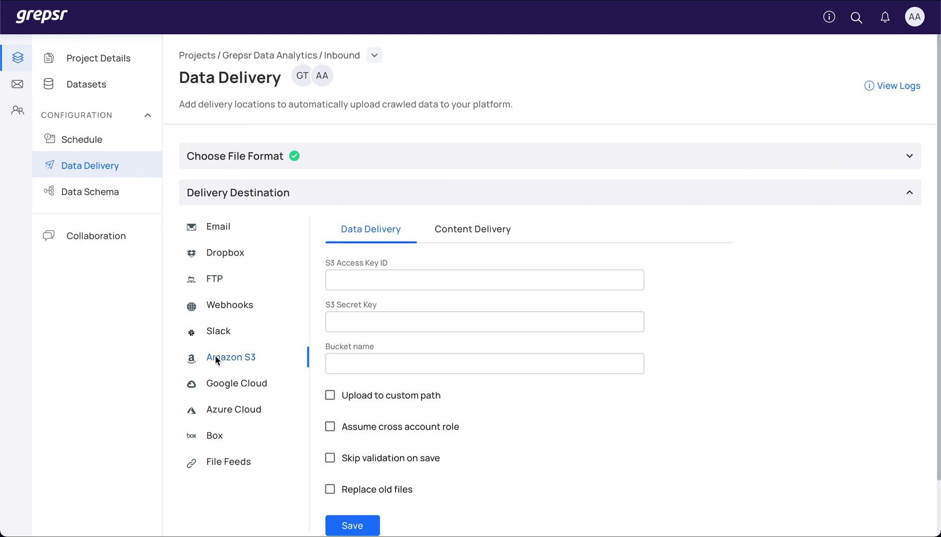
left_click(218, 227)
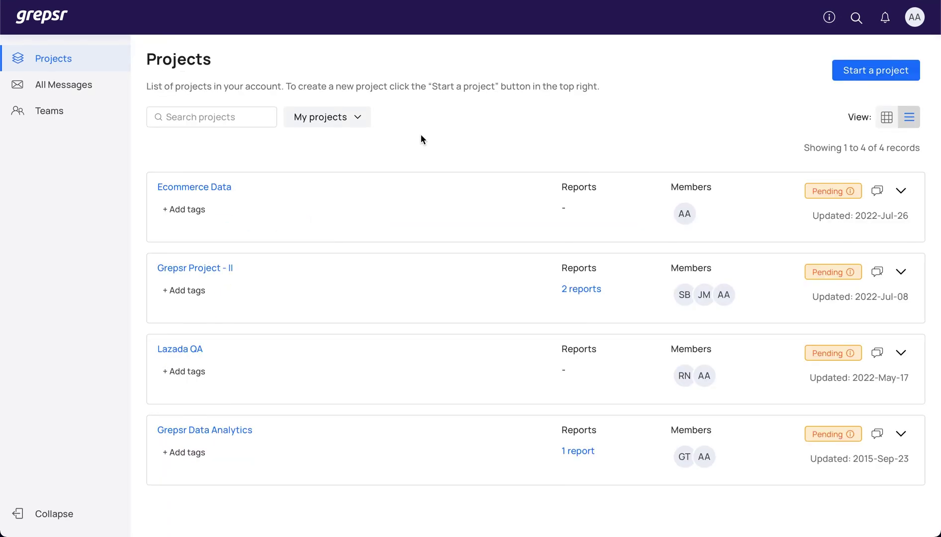
Step: In Teams, open Manage Projects for the Viewer member who has 2 assigned projects
left_click(86, 119)
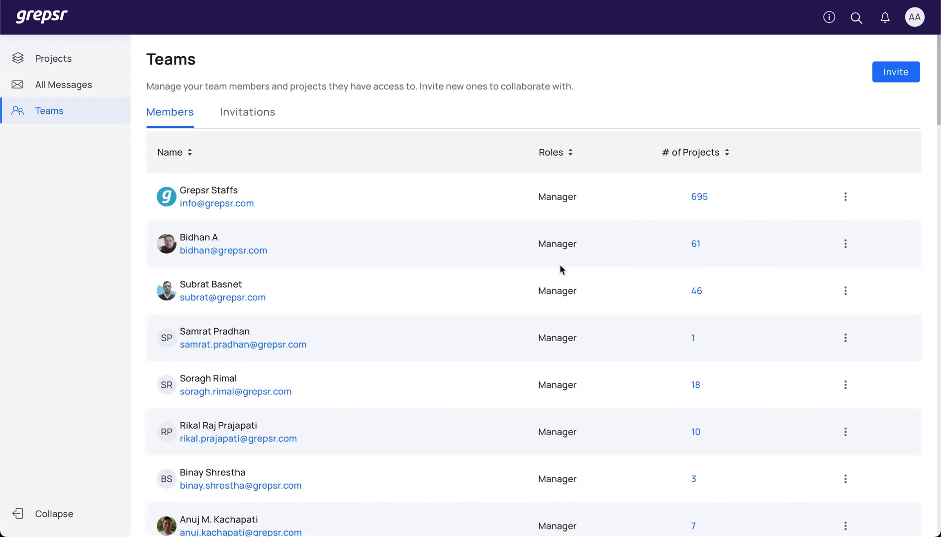
scroll(560, 268, "down", 12)
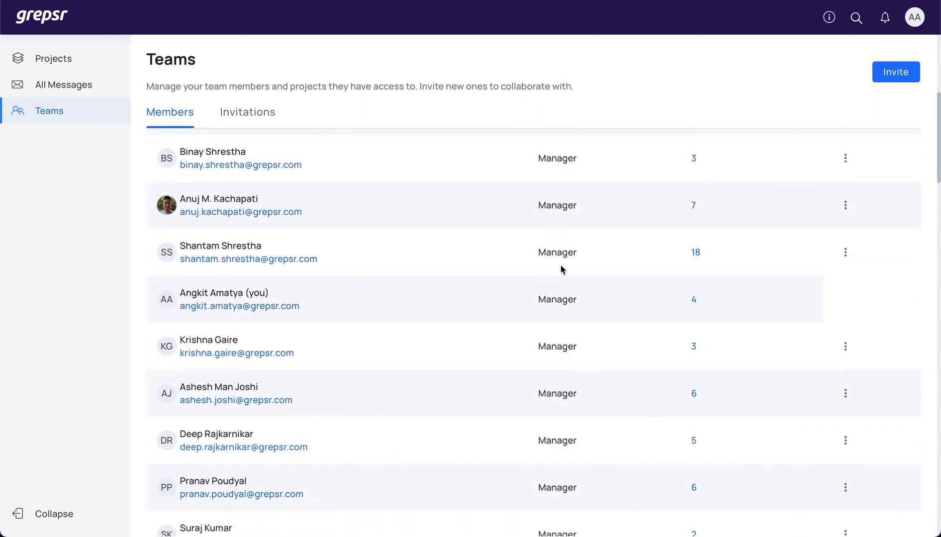
scroll(560, 268, "down", 1)
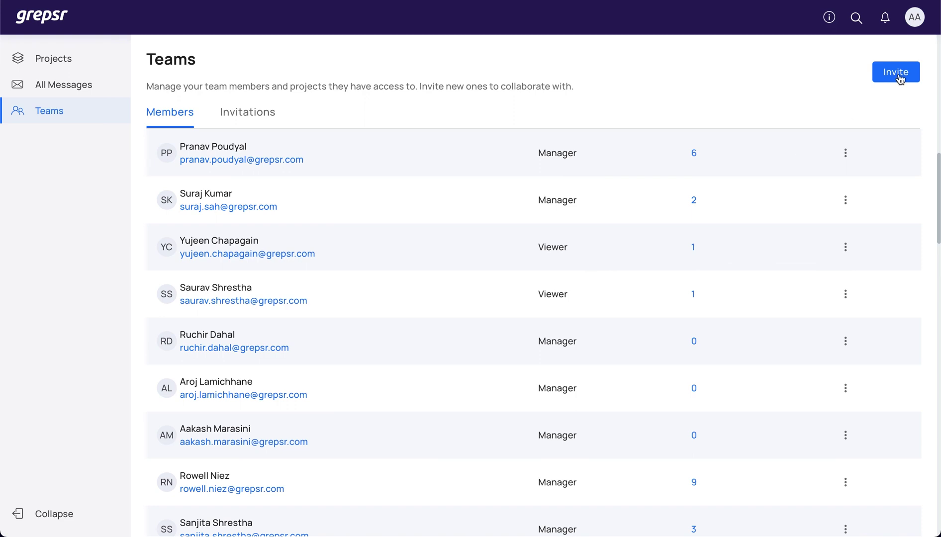
left_click(845, 297)
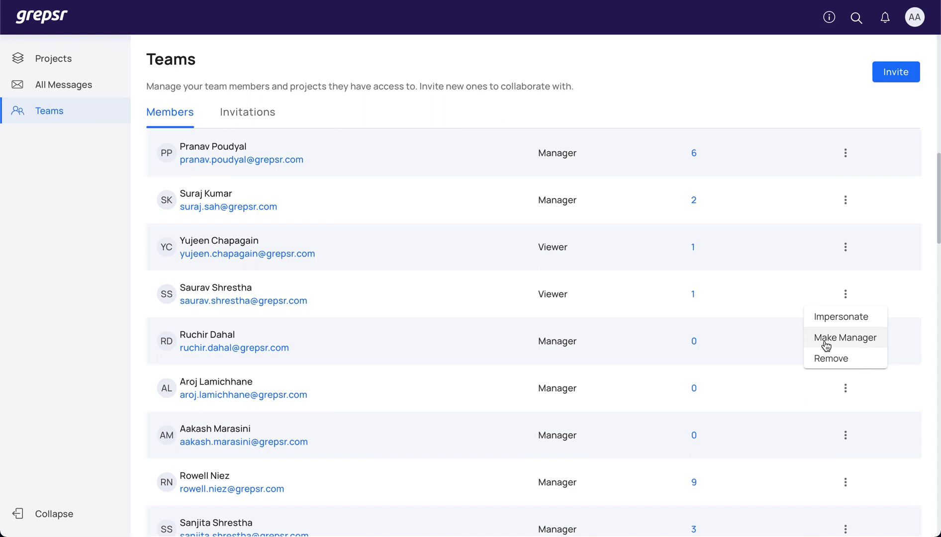
left_click(693, 202)
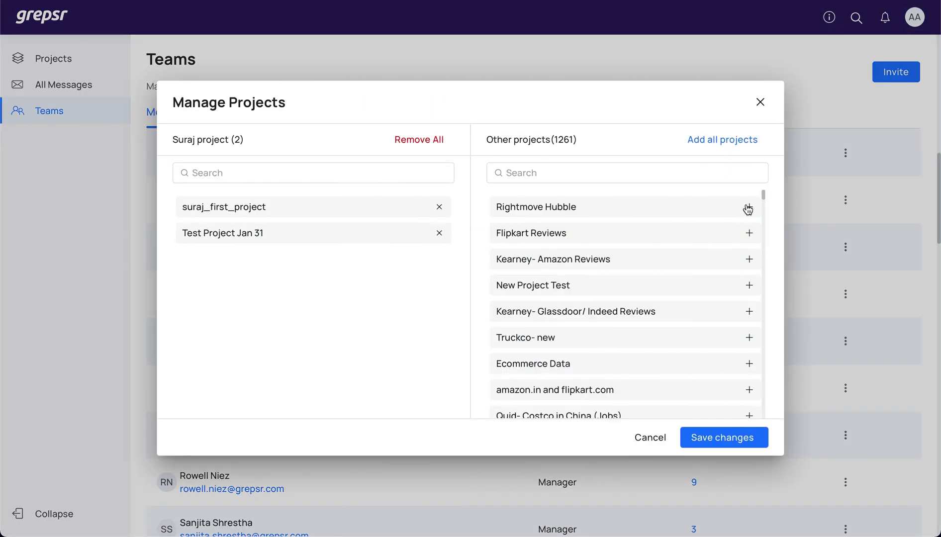